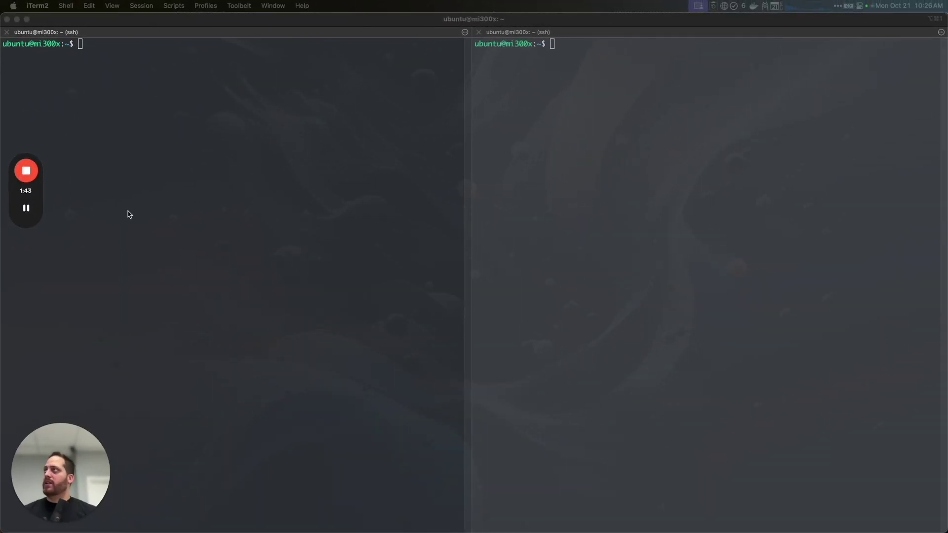
Run rocm-smi in the second terminal pane and widen that pane so the GPU table fits without wrapping
mouse_move(87, 452)
left_click_drag(87, 451, 872, 421)
left_click(715, 235)
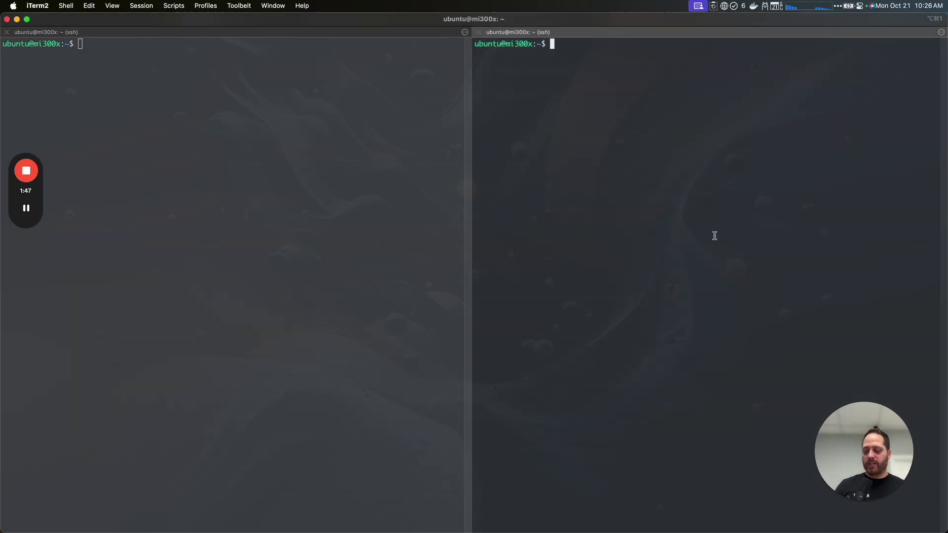
type("rocm")
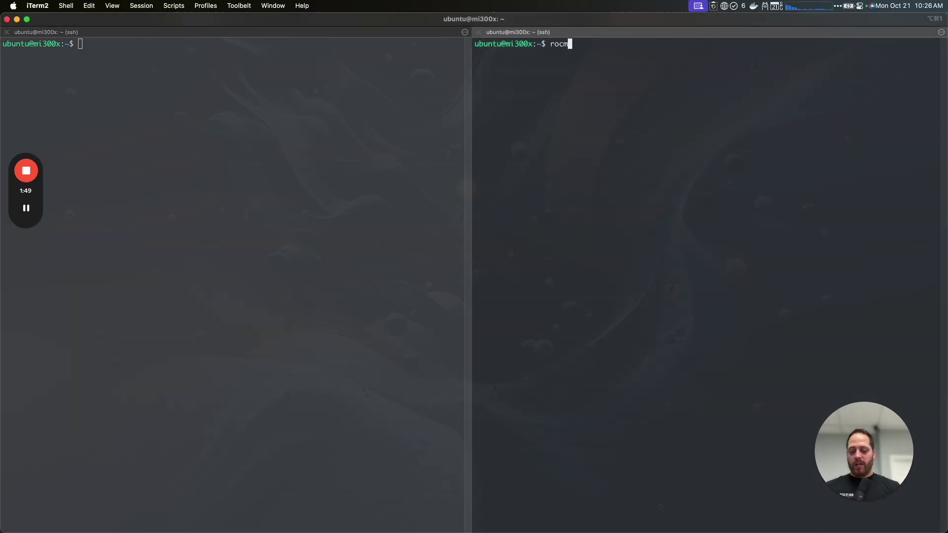
type("-smi")
key("Return")
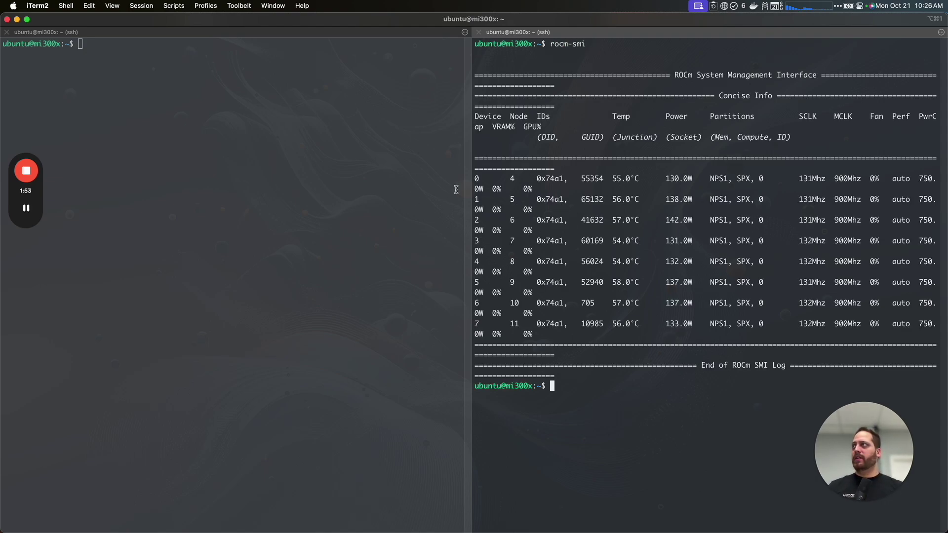
left_click_drag(471, 187, 358, 177)
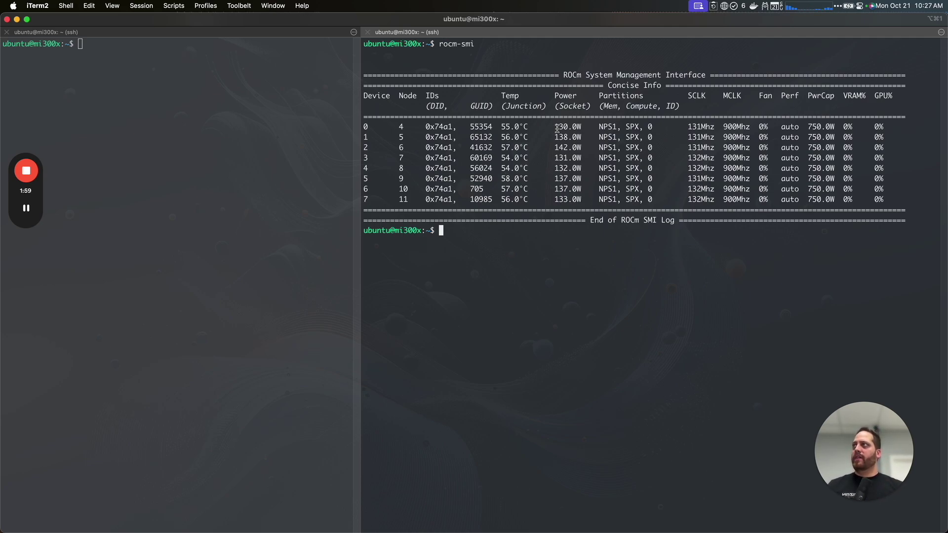
Examine GPU 0's socket power and power cap in the rocm-smi table
left_click_drag(553, 128, 572, 127)
left_click_drag(434, 184, 379, 127)
left_click(582, 146)
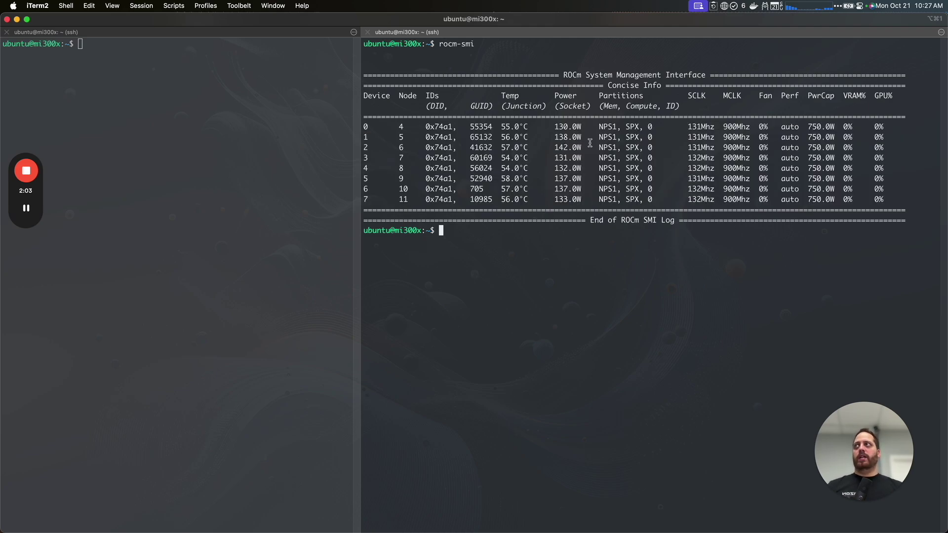
left_click_drag(551, 127, 581, 127)
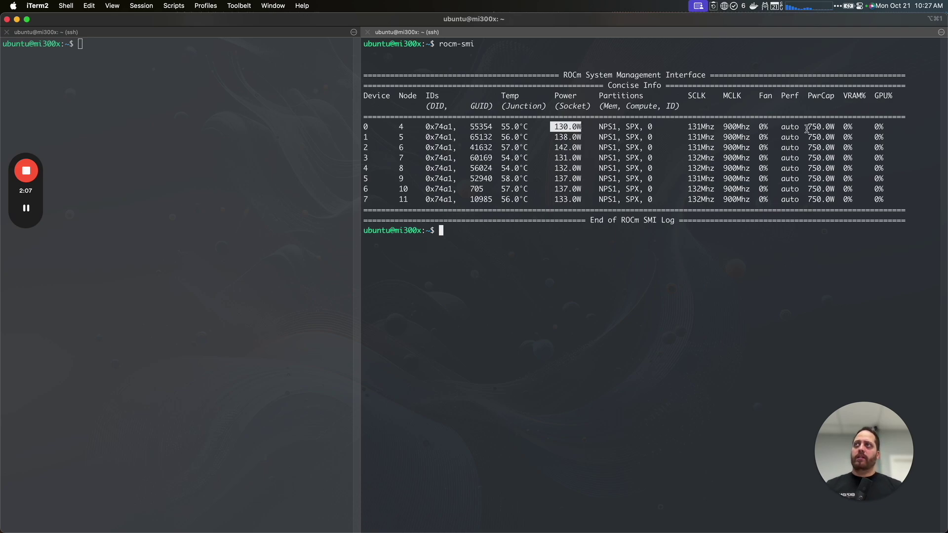
left_click_drag(807, 127, 835, 127)
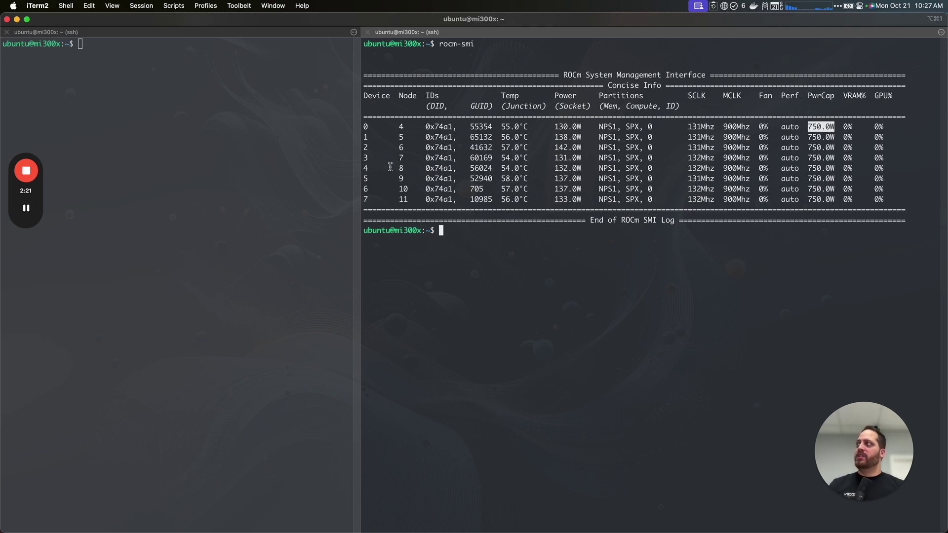
Resize the two terminal panes to about equal width and list the installed models with ollama list in the first pane
double_click(364, 141)
left_click_drag(357, 143, 458, 141)
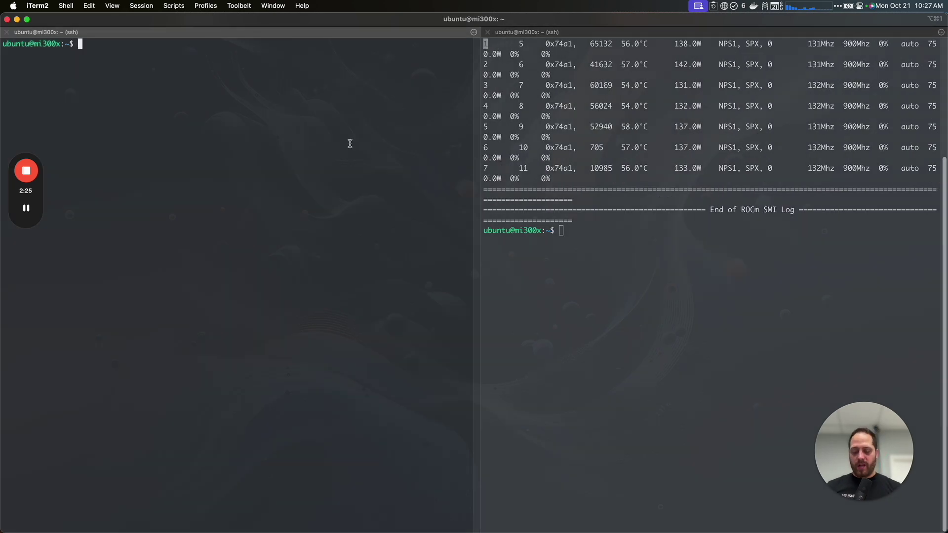
type("ollama list")
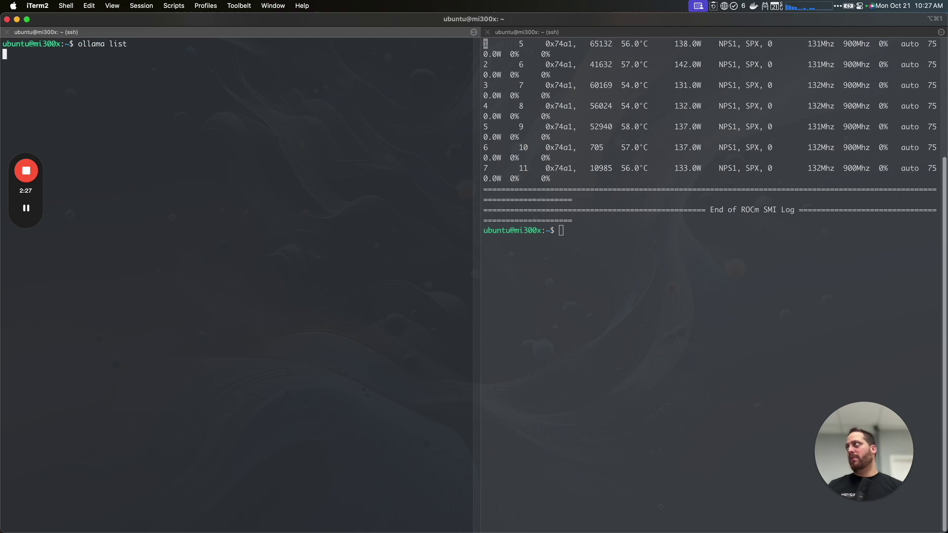
key("Return")
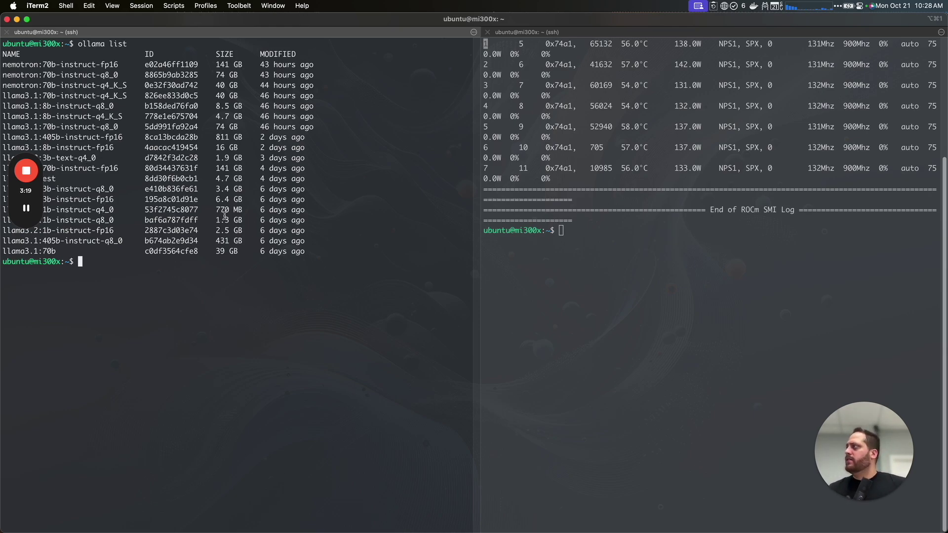
Start the nemotron:70b-instruct-fp16 model with ollama run and the --verbose option
type("olla")
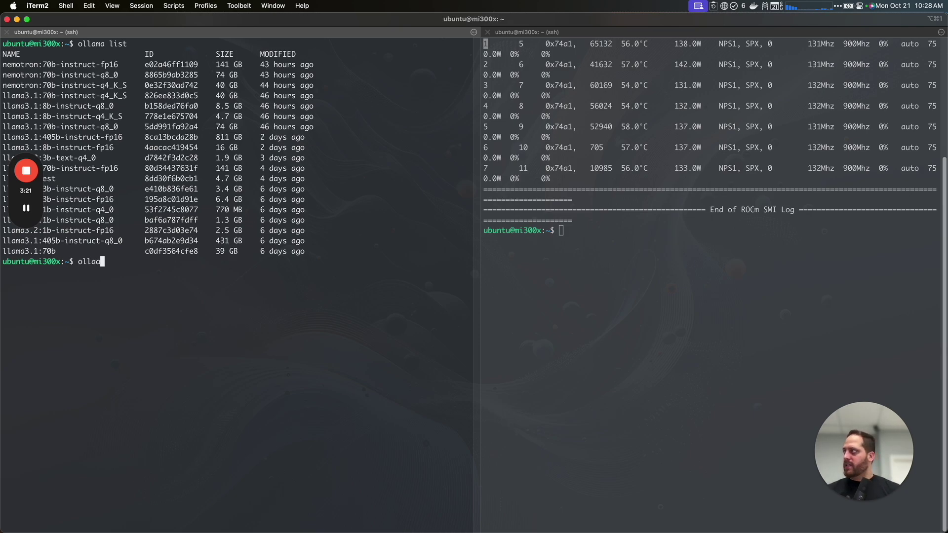
type("ma run")
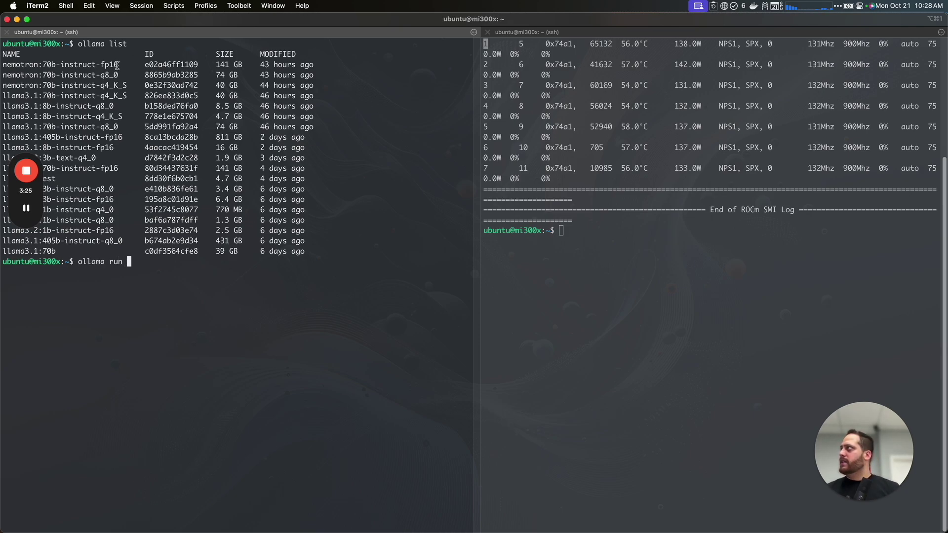
left_click_drag(118, 65, 2, 64)
key("super+c")
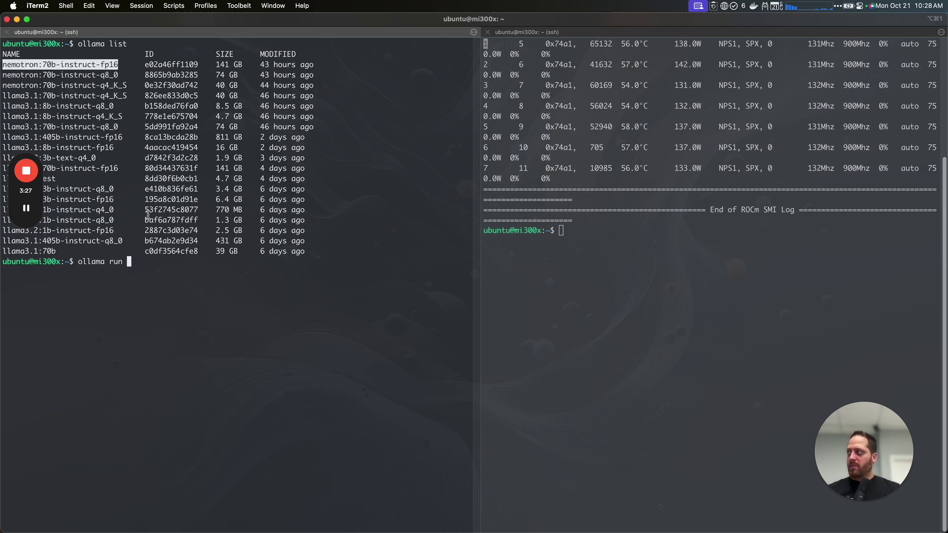
left_click(182, 224)
key("super+v")
type("--verbose")
key("Return")
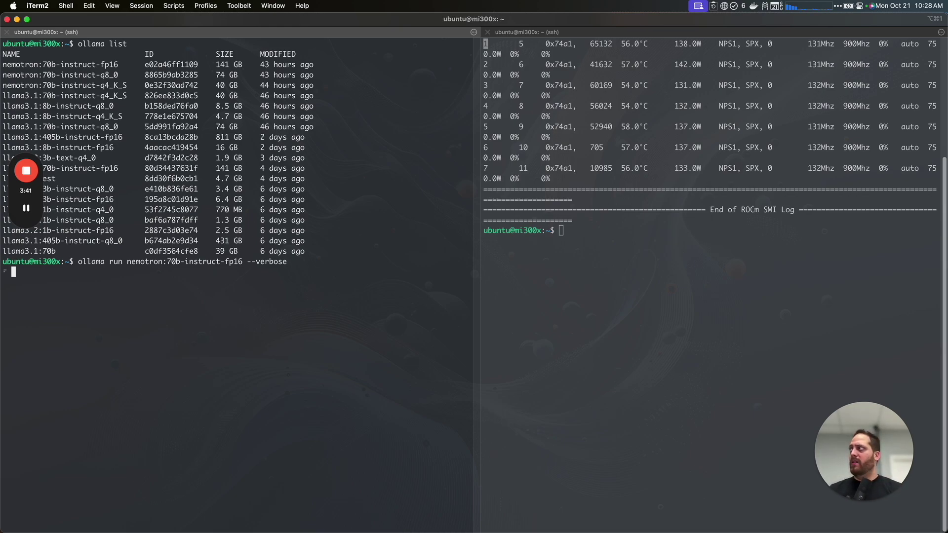
Send the model the prompt "write an essay about the usa revolution"
type("write an essay about th")
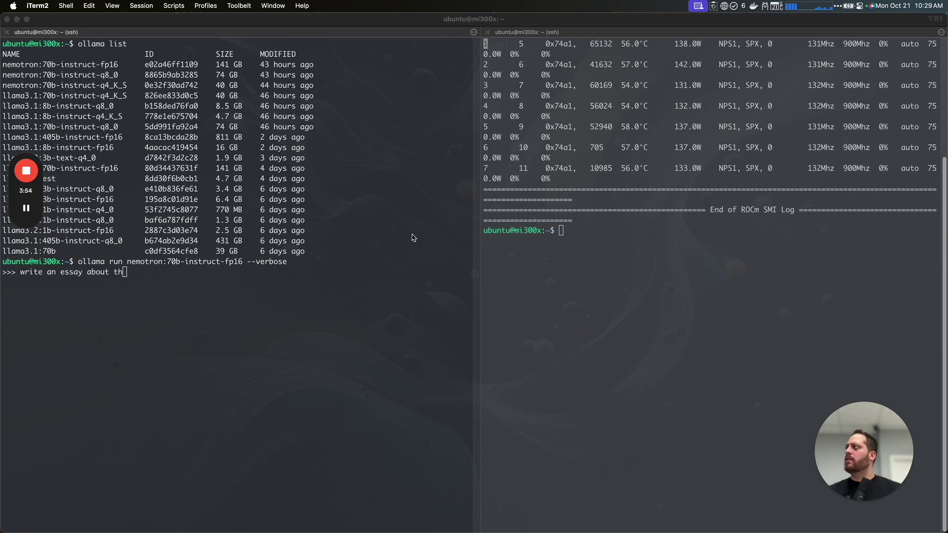
type("e usa revolution")
key("Return")
Run rocm-smi in the second terminal pane while the model generates the essay
key("super+bracketright")
type("rocm-smi")
key("Return")
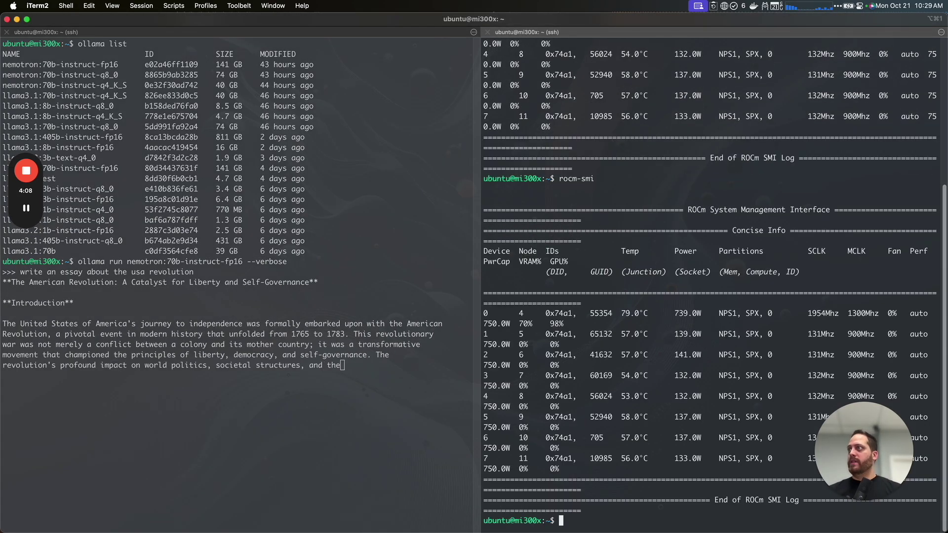
Examine GPU 0's memory clock, system clock, socket power and junction temperature under load
left_click_drag(715, 313, 527, 316)
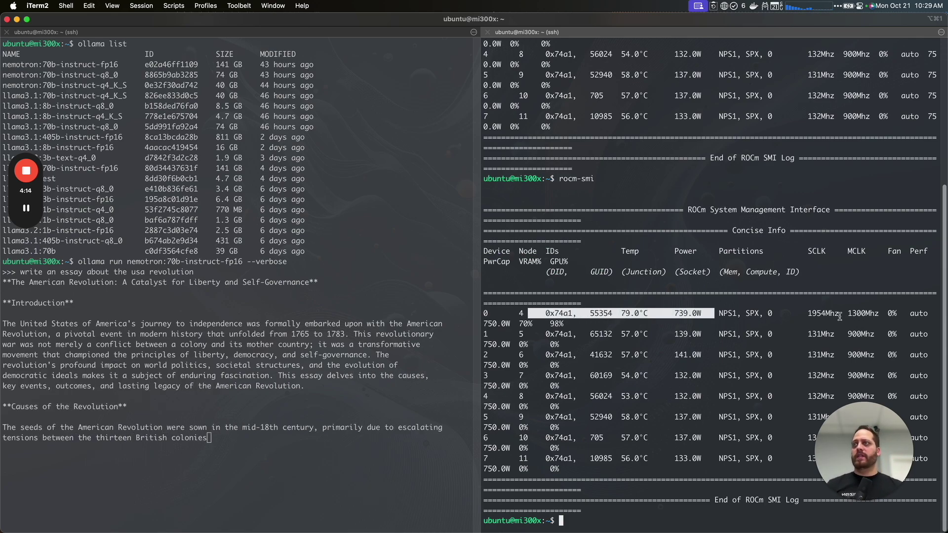
double_click(863, 313)
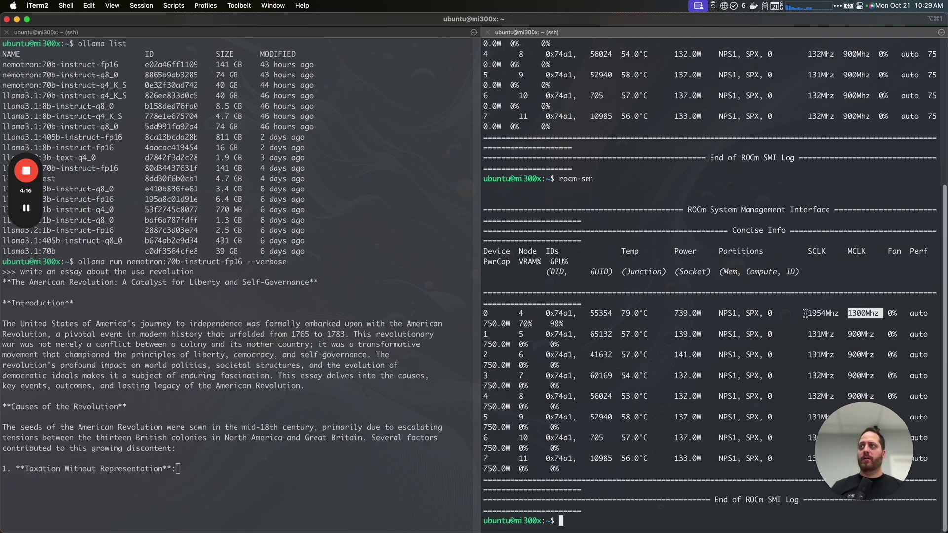
left_click_drag(805, 313, 839, 313)
left_click(676, 312)
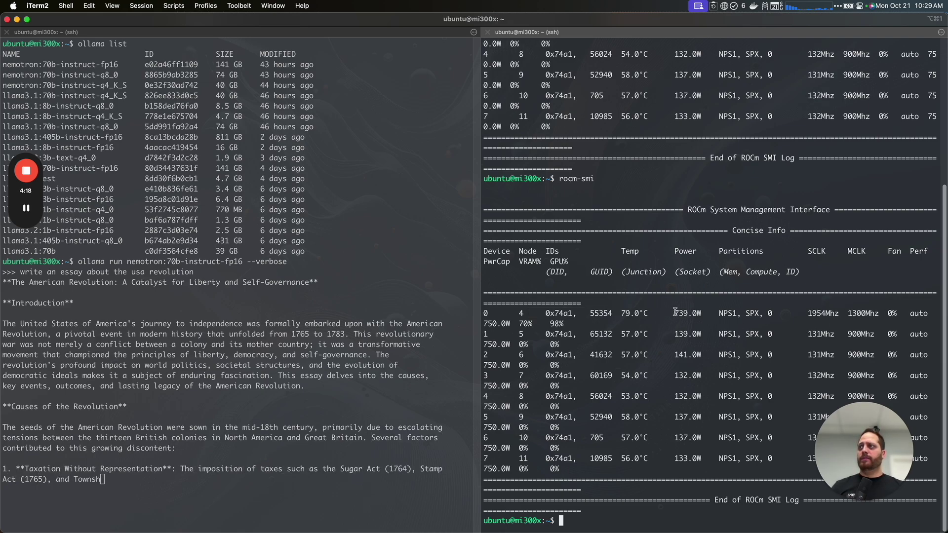
left_click_drag(675, 312, 707, 314)
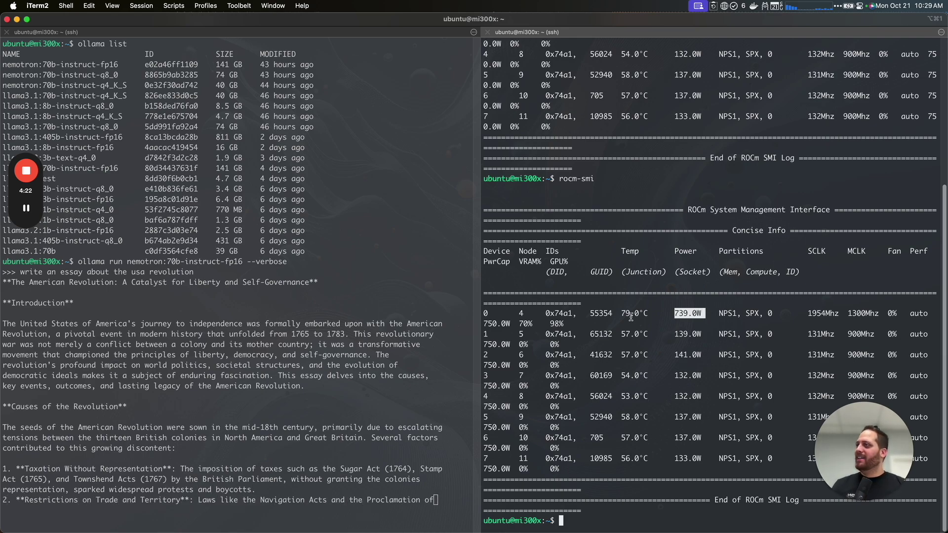
left_click_drag(621, 313, 647, 313)
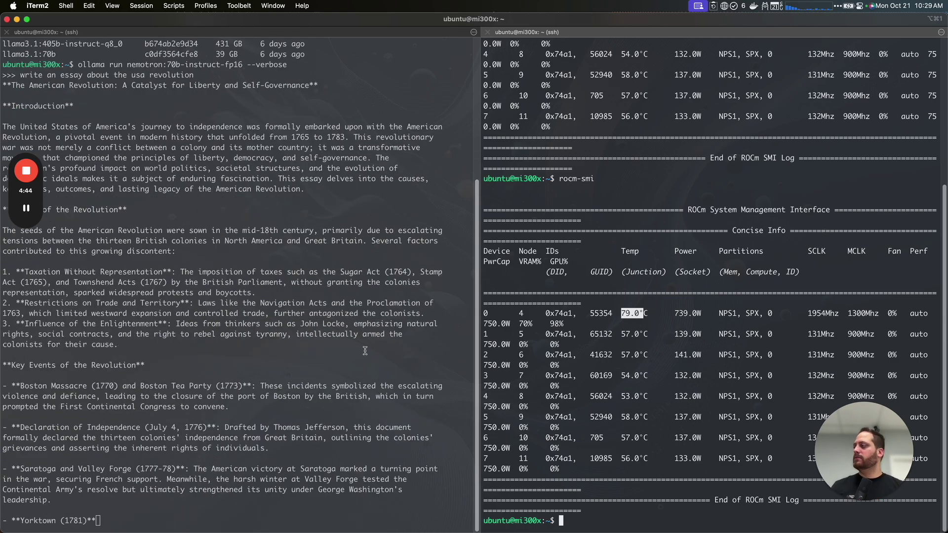
Return to the model's terminal pane and review the end of the essay and its verbose timing statistics
left_click(416, 351)
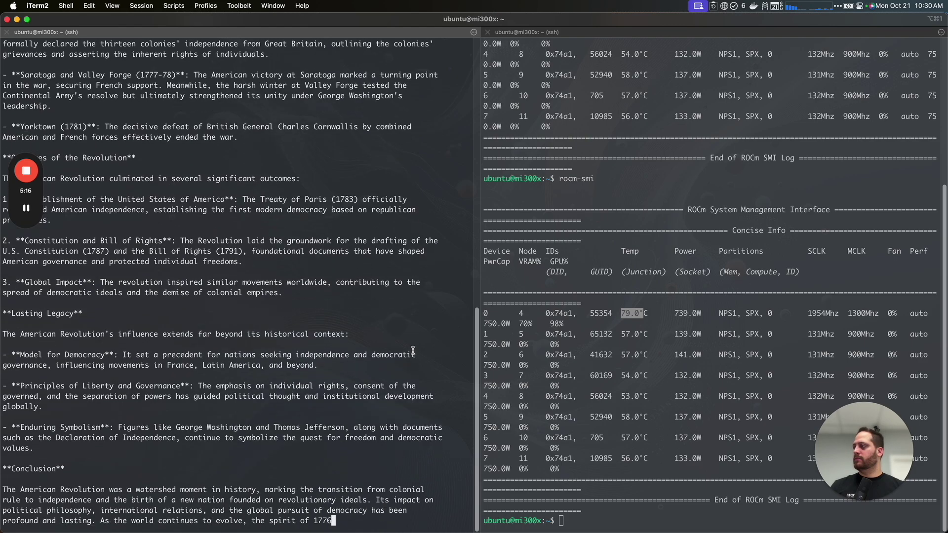
left_click_drag(161, 511, 68, 460)
left_click(269, 487)
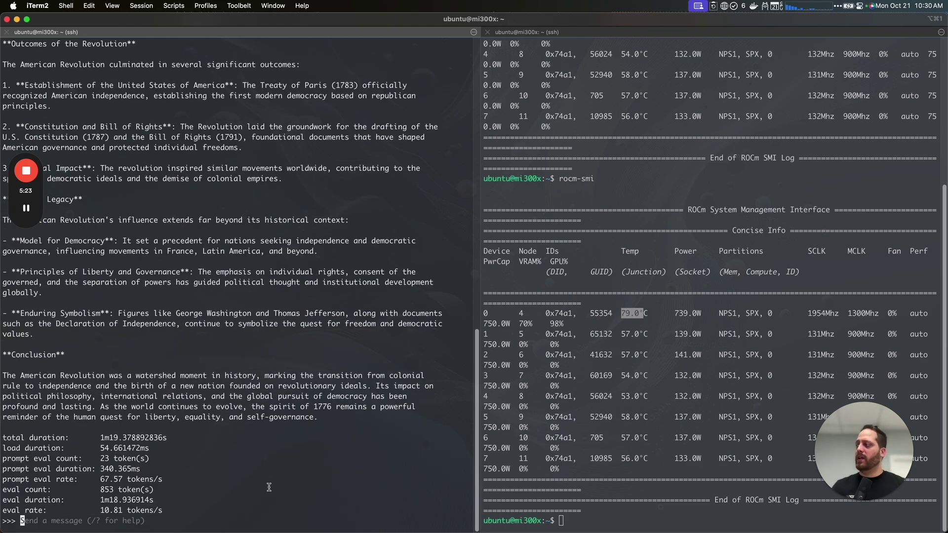